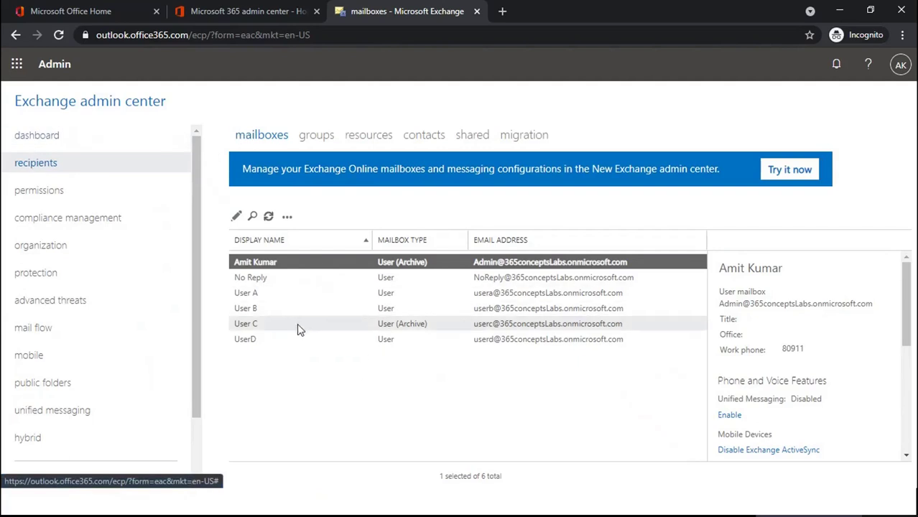
Step: Open User A's mailbox for editing, maximized, on the mailbox features page at Litigation hold
{"action": "left_click", "coordinate": [290, 296]}
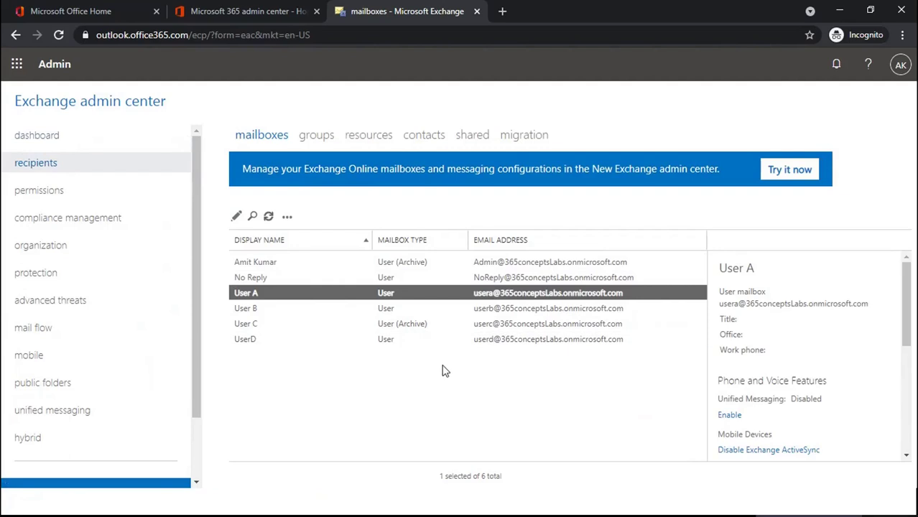
{"action": "left_click", "coordinate": [237, 215]}
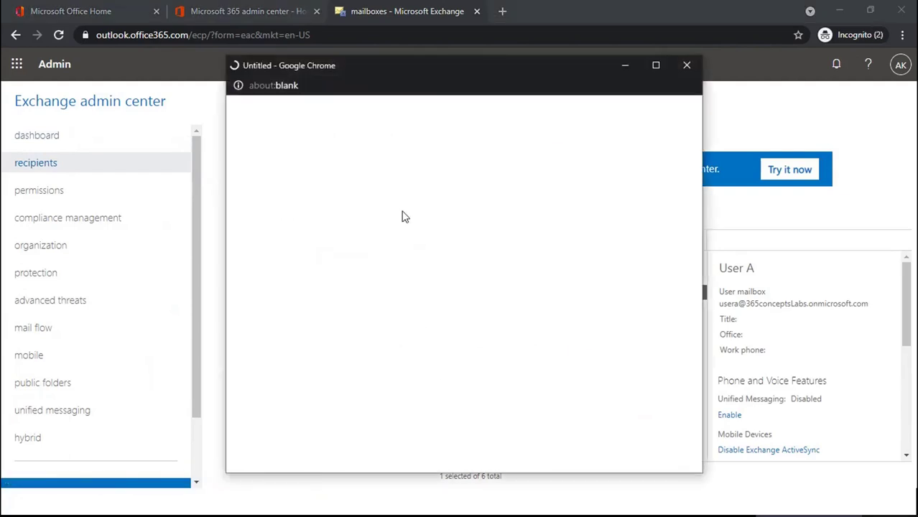
{"action": "left_click", "coordinate": [654, 71]}
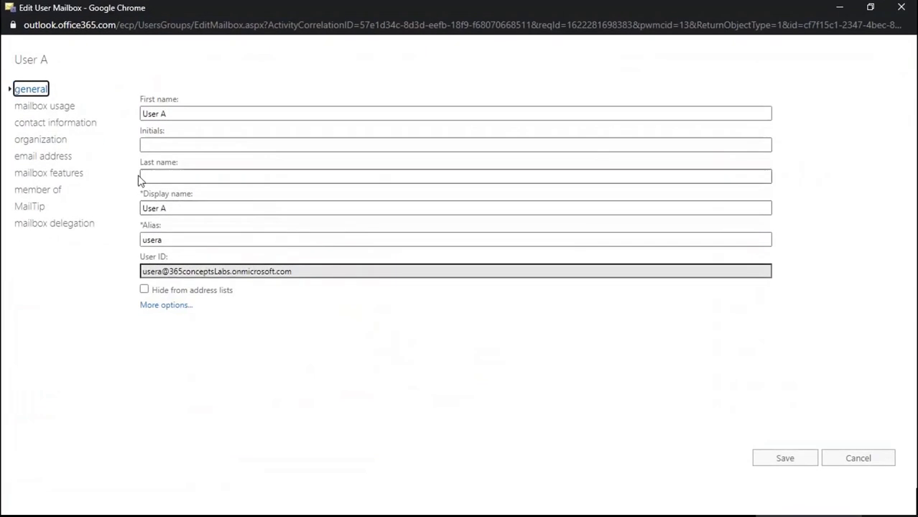
{"action": "left_click", "coordinate": [43, 179]}
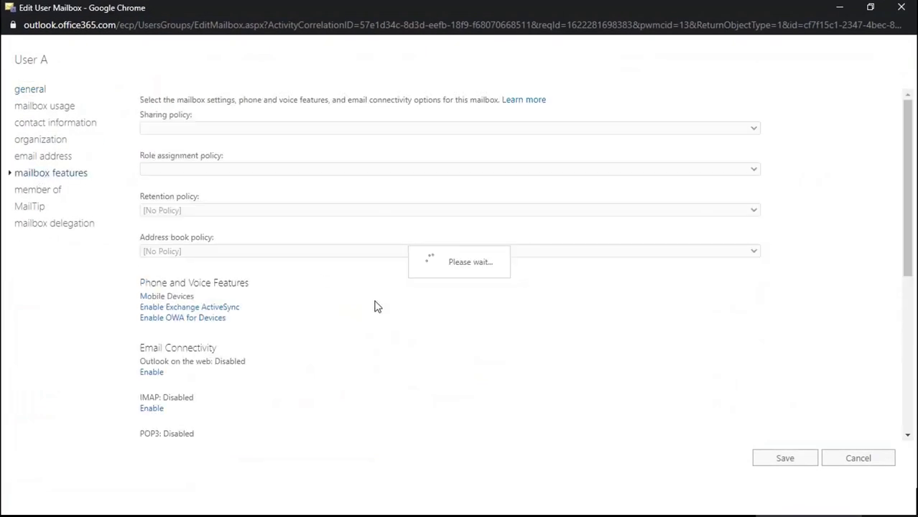
{"action": "scroll", "coordinate": [385, 320], "scroll_direction": "down", "scroll_amount": 5}
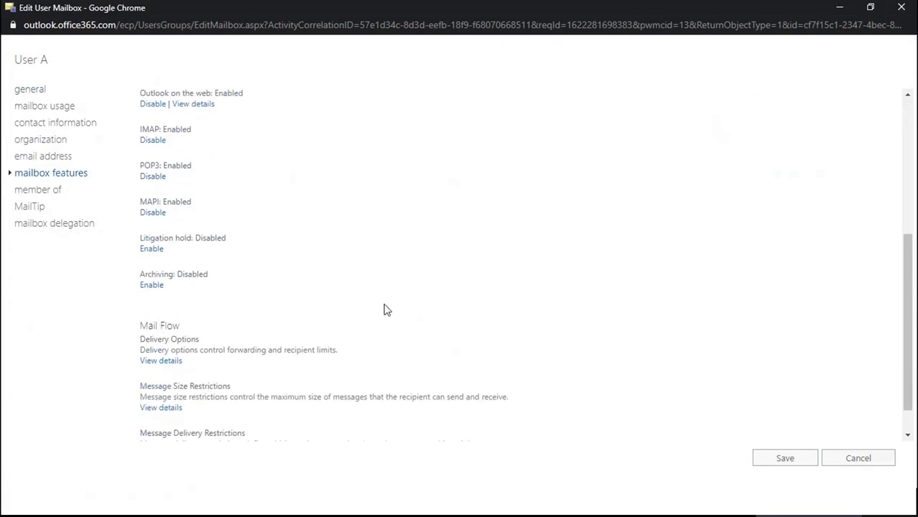
Step: Highlight the Litigation hold: Disabled status for User A
{"action": "left_click", "coordinate": [142, 229]}
{"action": "mouse_move", "coordinate": [170, 232]}
{"action": "left_mouse_down"}
{"action": "mouse_move", "coordinate": [191, 237]}
{"action": "mouse_move", "coordinate": [182, 239]}
{"action": "left_mouse_up"}
{"action": "left_click", "coordinate": [188, 237]}
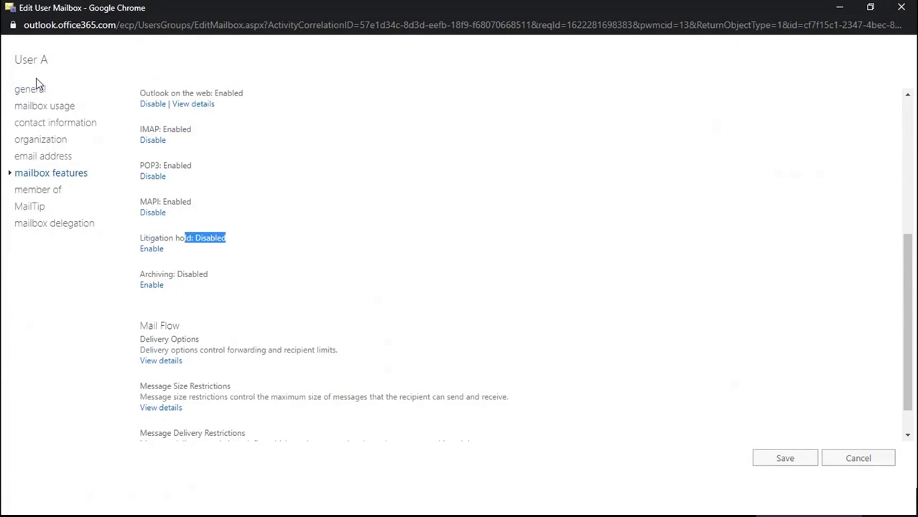
{"action": "left_click_drag", "start_coordinate": [16, 57], "coordinate": [50, 64]}
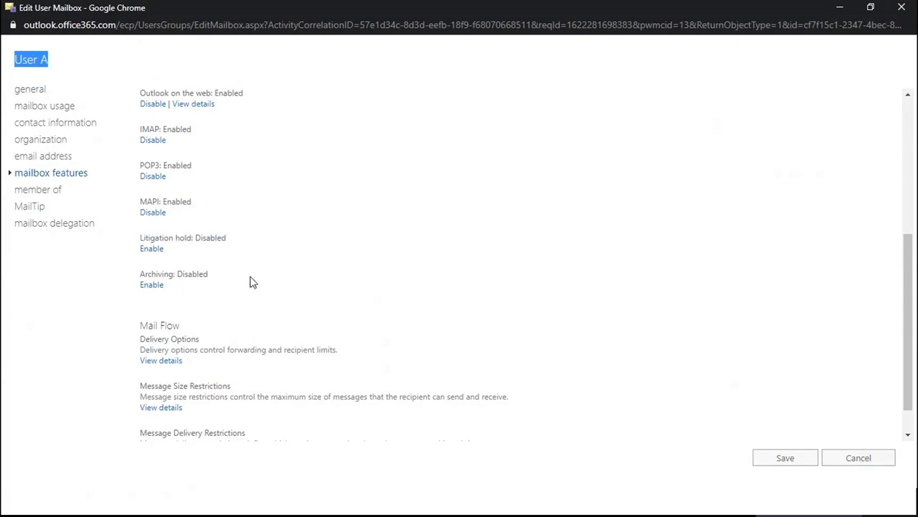
Step: Enable User A's litigation hold with a 365-day duration, save it, and review the delay warning
{"action": "left_click", "coordinate": [155, 250]}
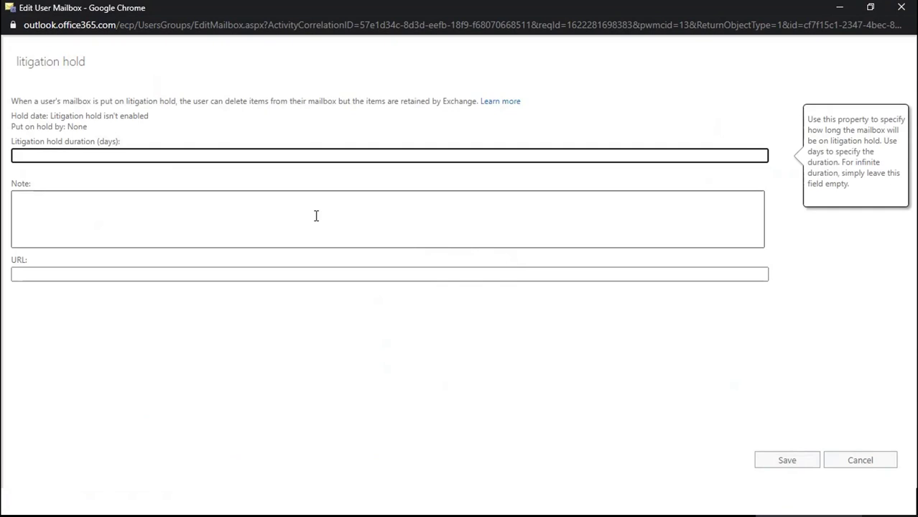
{"action": "type", "text": "365"}
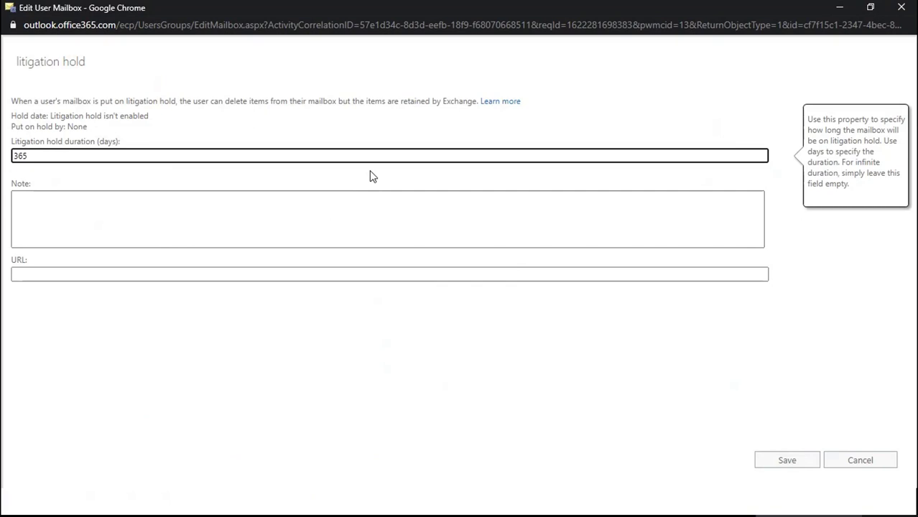
{"action": "left_click", "coordinate": [785, 459]}
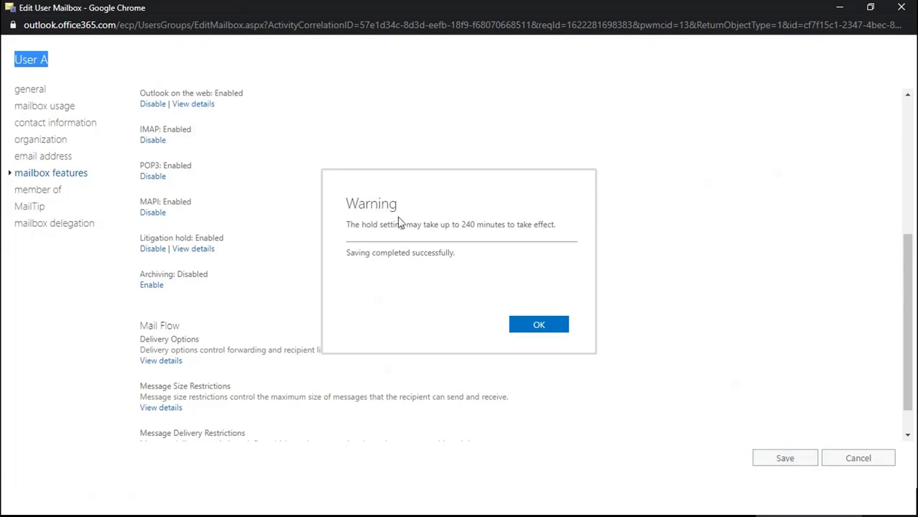
{"action": "left_click_drag", "start_coordinate": [346, 225], "coordinate": [573, 229]}
{"action": "left_click", "coordinate": [574, 230]}
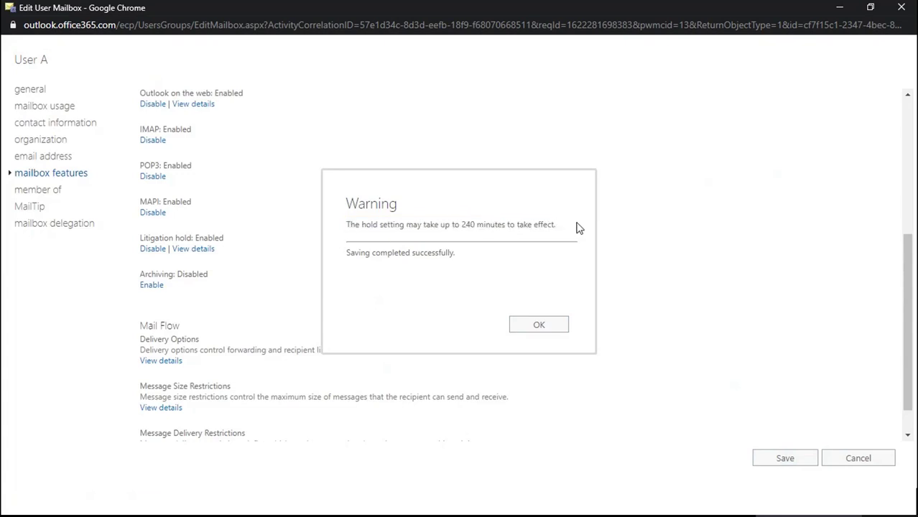
Step: Close the mailbox editor and begin Set-Mailbox -Identity "User C" in PowerShell ISE
{"action": "left_click", "coordinate": [534, 336]}
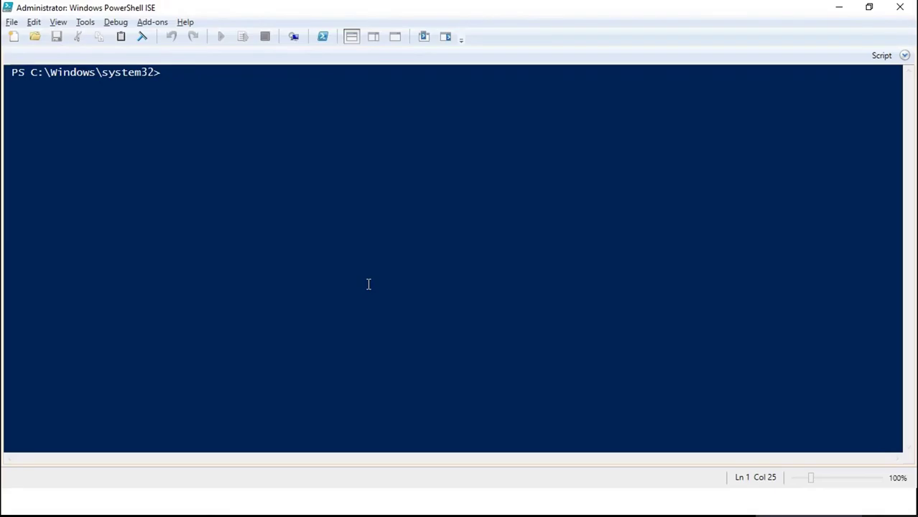
{"action": "type", "text": "set-mailbox"}
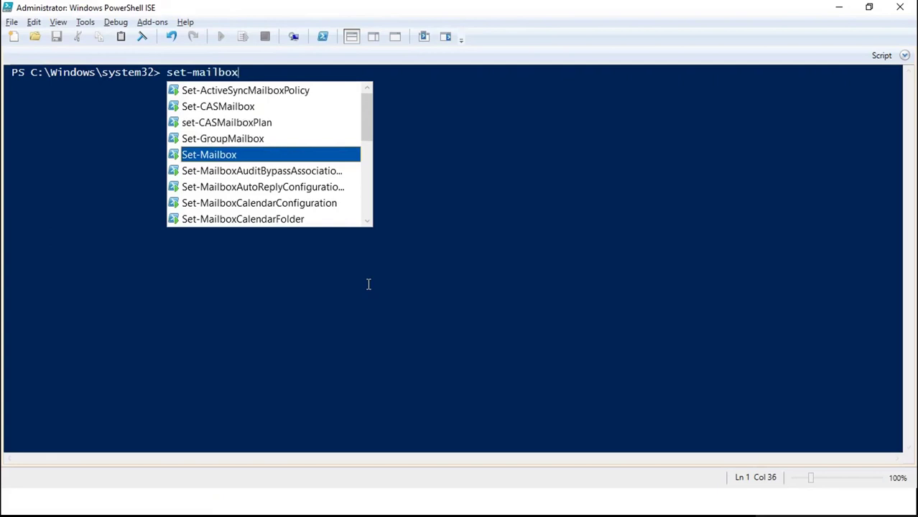
{"action": "key", "text": "Tab"}
{"action": "type", "text": "-"}
{"action": "type", "text": "identi"}
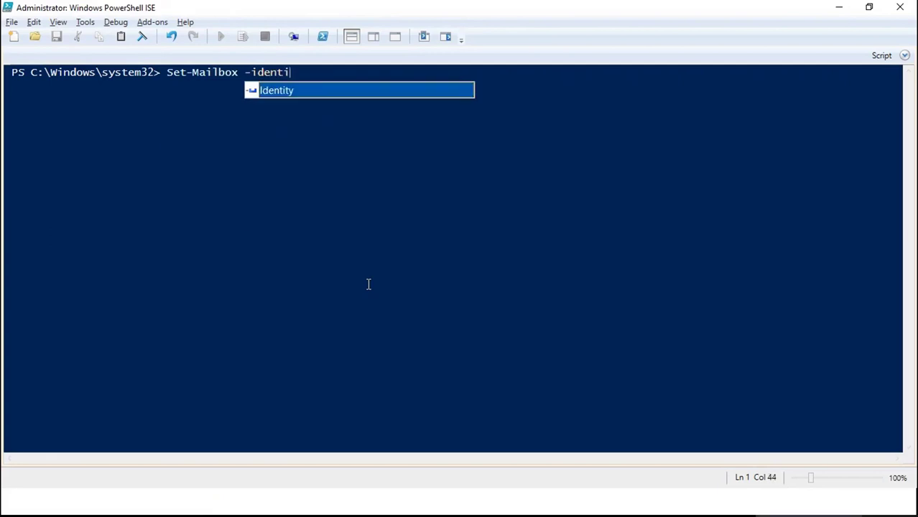
{"action": "type", "text": "ty \"\""}
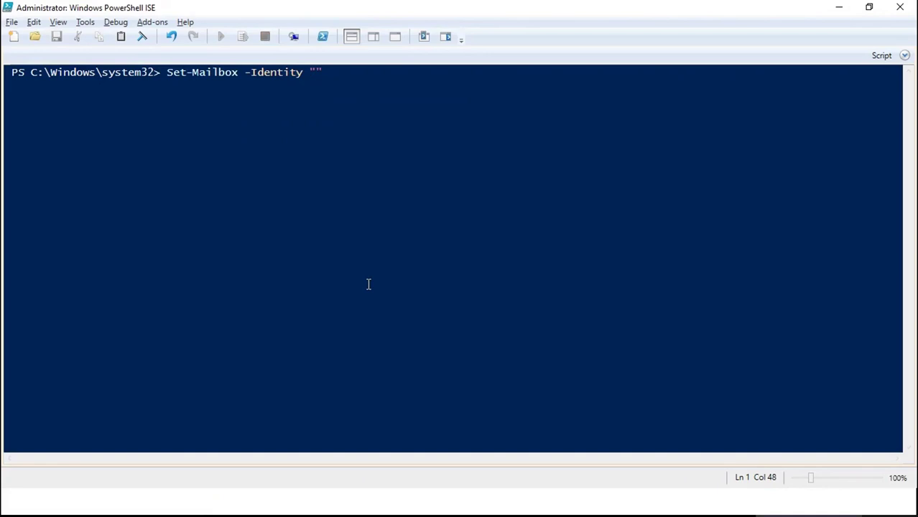
{"action": "type", "text": "User C"}
{"action": "key", "text": "Right"}
Step: Add -LitigationHoldEnabled $True -LitigationHoldDuration 365 and run the command
{"action": "type", "text": "-li"}
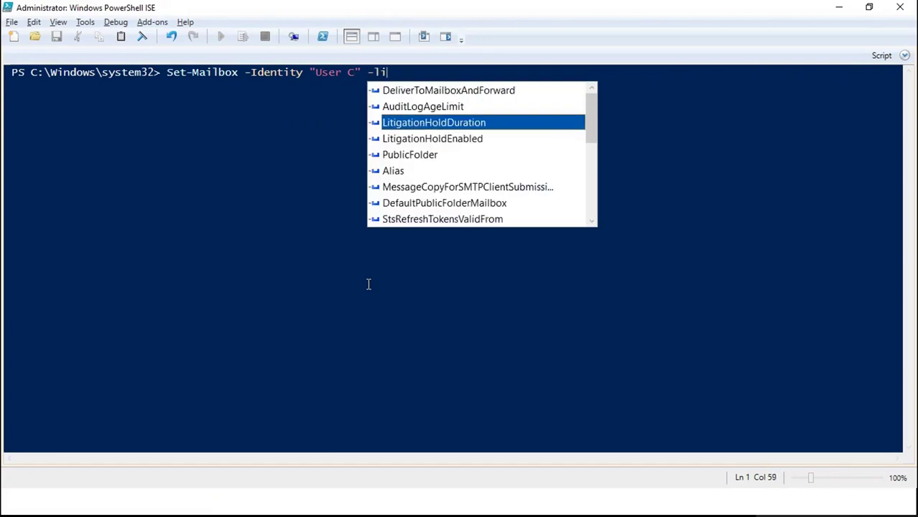
{"action": "type", "text": "tigation"}
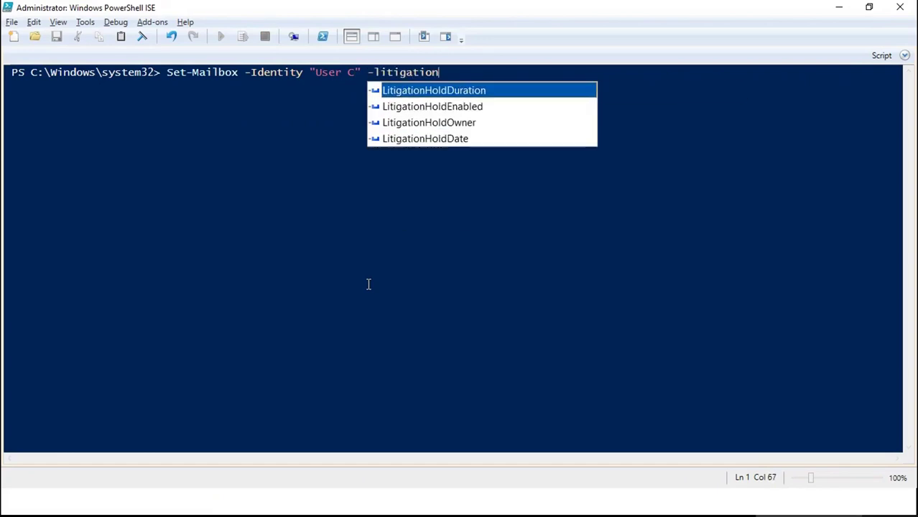
{"action": "key", "text": "Down"}
{"action": "key", "text": "Return"}
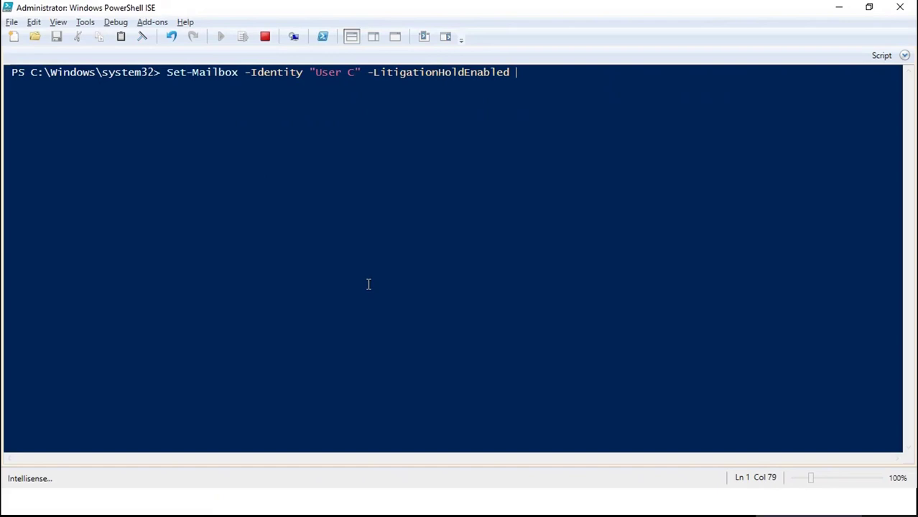
{"action": "type", "text": "$tue"}
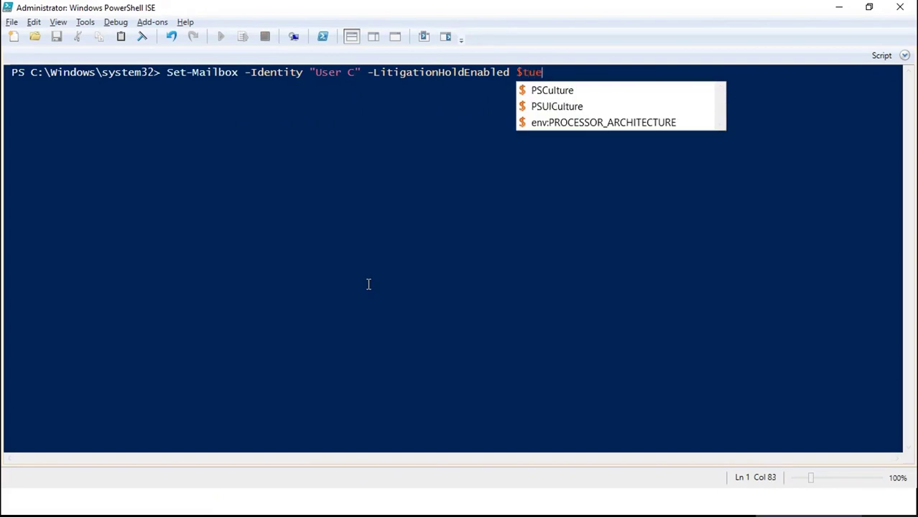
{"action": "key", "text": "Down"}
{"action": "key", "text": "Return"}
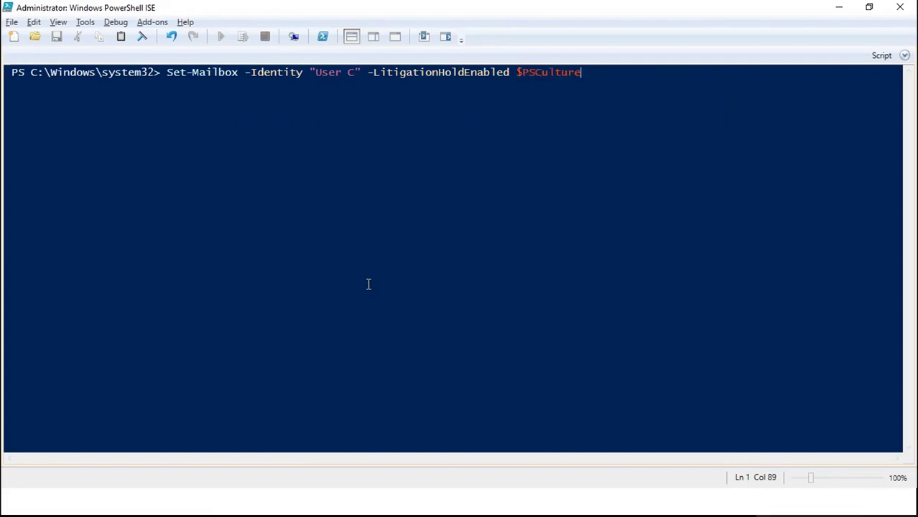
{"action": "key", "text": "BackSpace"}
{"action": "key", "text": "BackSpace"}
{"action": "key", "text": "BackSpace"}
{"action": "key", "text": "BackSpace"}
{"action": "key", "text": "BackSpace"}
{"action": "key", "text": "BackSpace"}
{"action": "key", "text": "BackSpace"}
{"action": "key", "text": "BackSpace"}
{"action": "key", "text": "BackSpace"}
{"action": "type", "text": "True"}
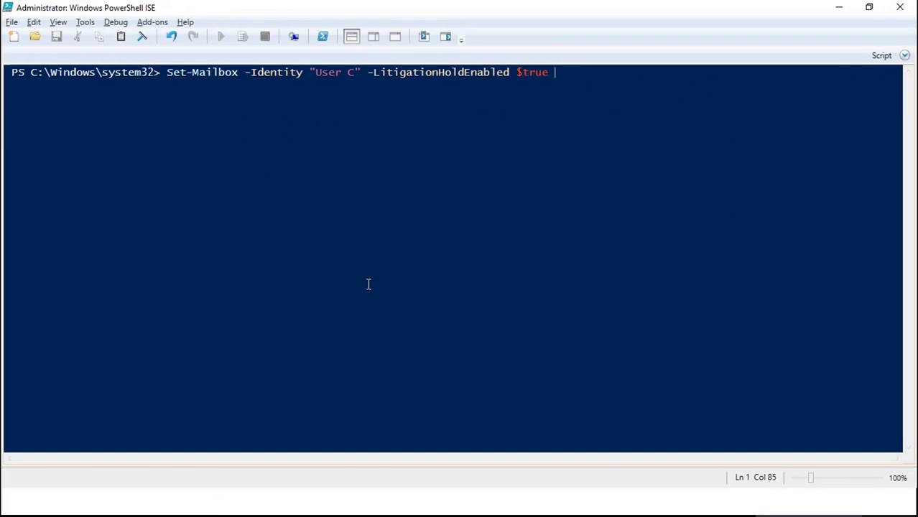
{"action": "type", "text": " -liti"}
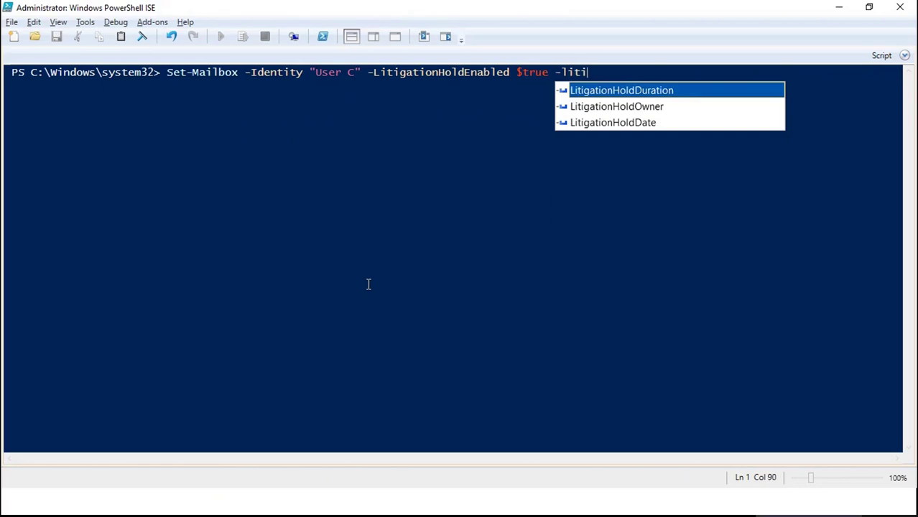
{"action": "type", "text": "gationholddu"}
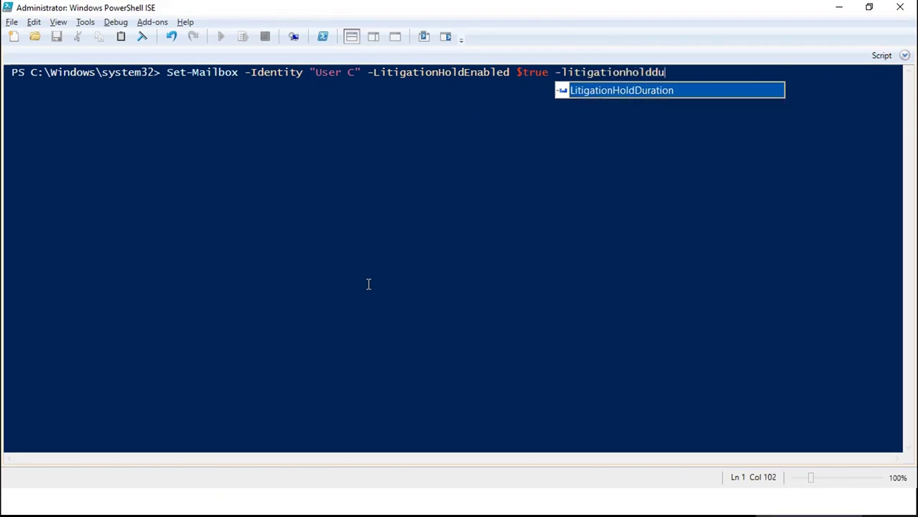
{"action": "key", "text": "Tab"}
{"action": "type", "text": "365"}
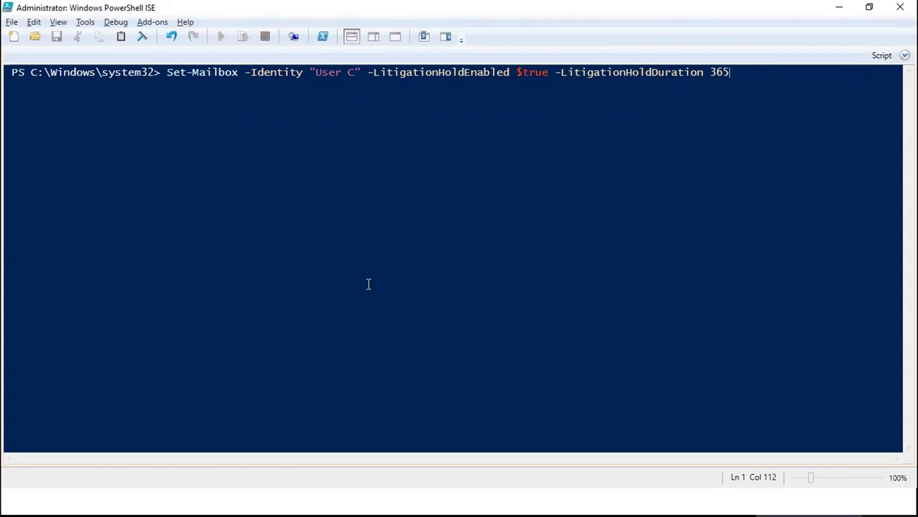
{"action": "key", "text": "Return"}
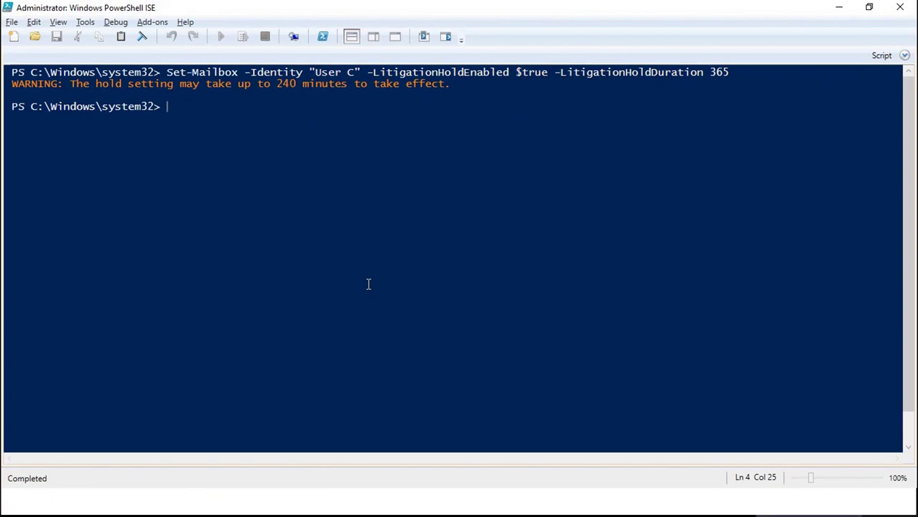
Step: Run Get-Mailbox "user c" | Select-Object DisplayName, LitigationHoldEnabled, LitigationHoldDuration
{"action": "type", "text": "get-mailbox "}
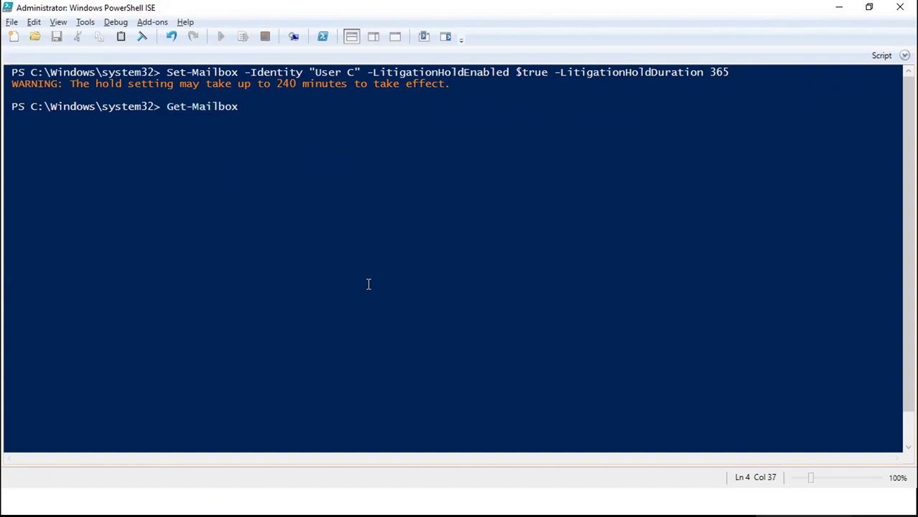
{"action": "type", "text": "\"\""}
{"action": "type", "text": "user c"}
{"action": "key", "text": "Right"}
{"action": "type", "text": "| sele"}
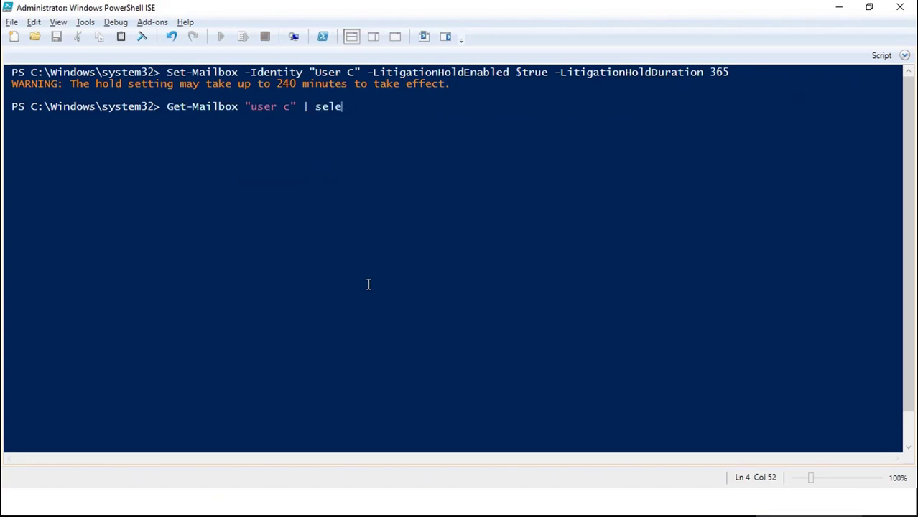
{"action": "type", "text": "ct-object "}
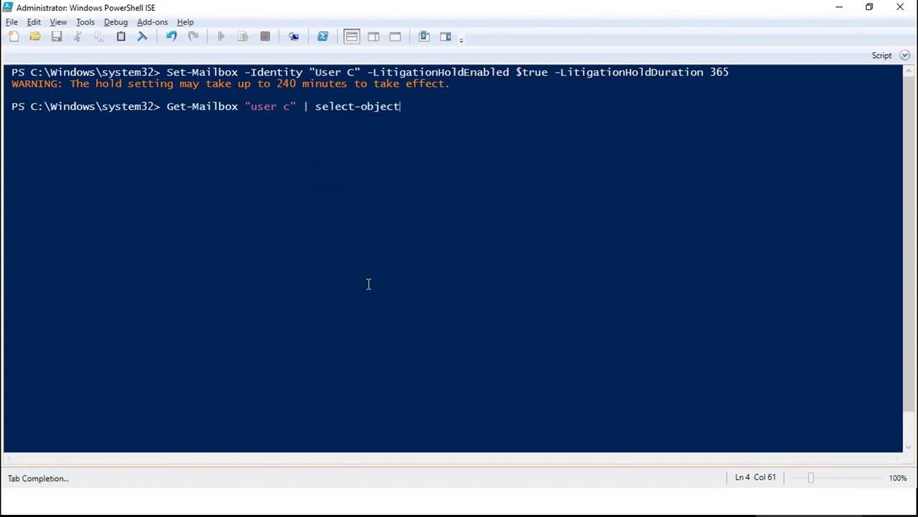
{"action": "type", "text": "Di"}
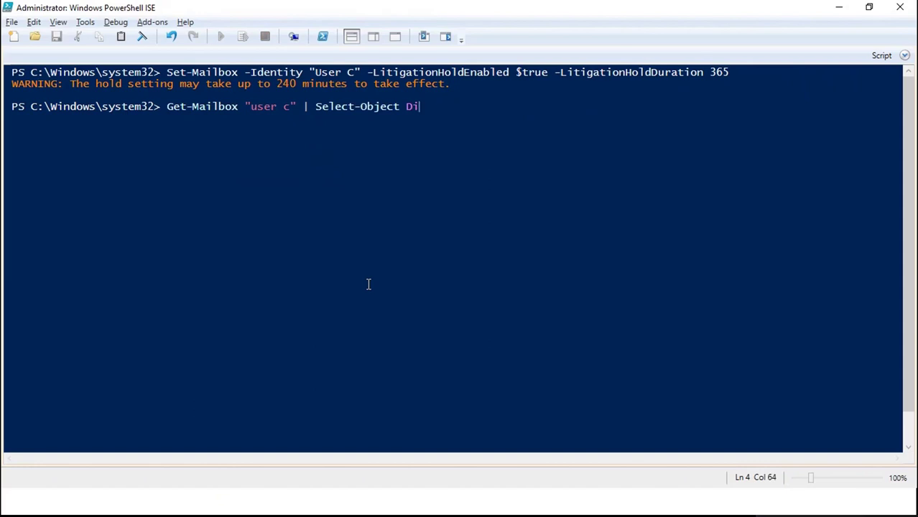
{"action": "type", "text": "splayName"}
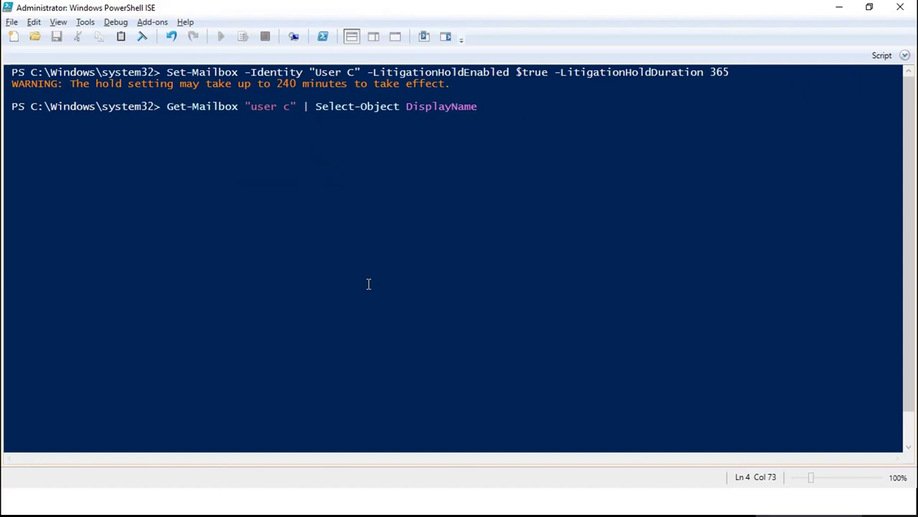
{"action": "type", "text": ", Litig"}
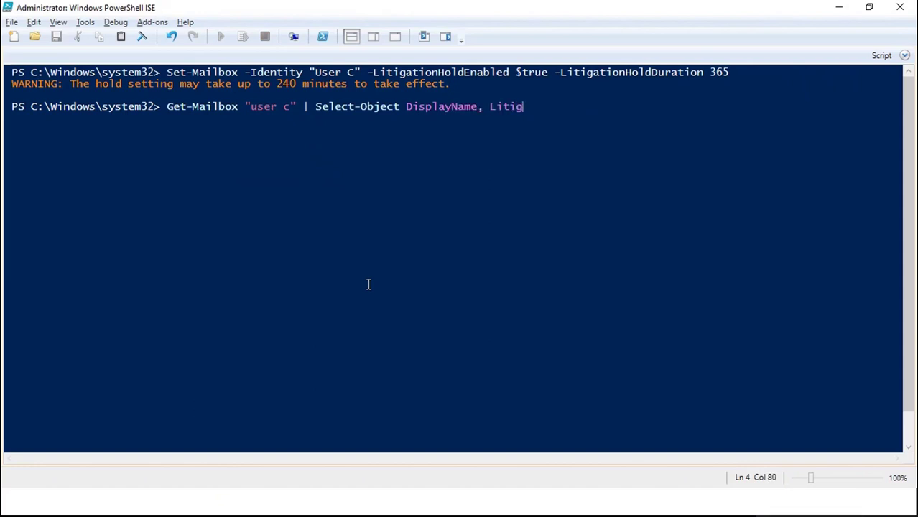
{"action": "type", "text": "ationholdenabled,"}
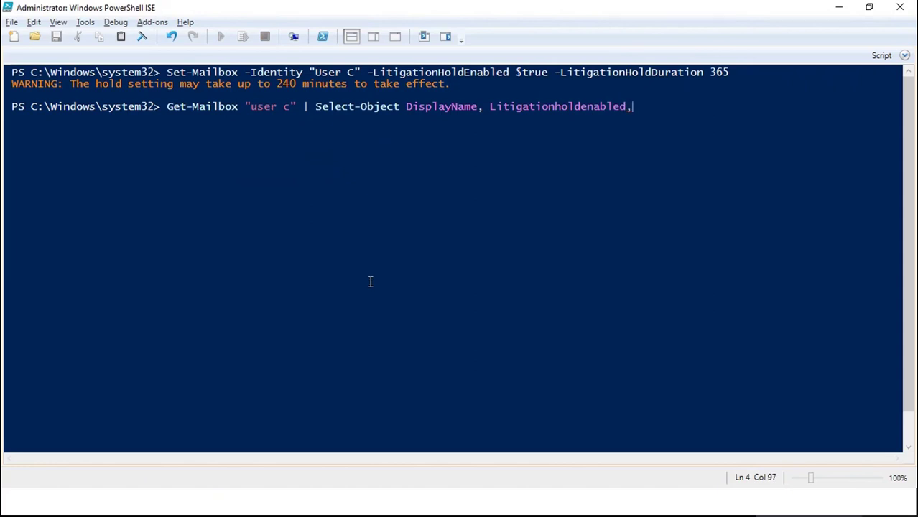
{"action": "left_click", "coordinate": [489, 108]}
{"action": "key", "text": "BackSpace"}
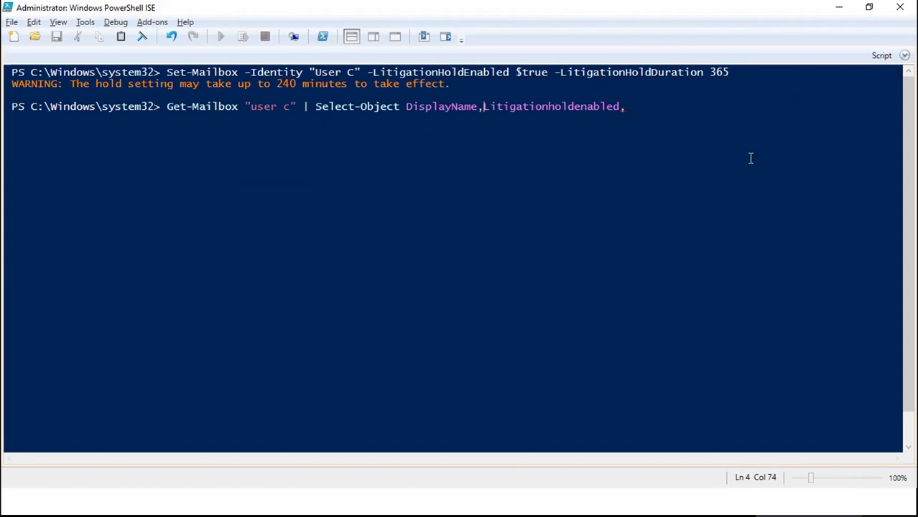
{"action": "type", "text": "litigation"}
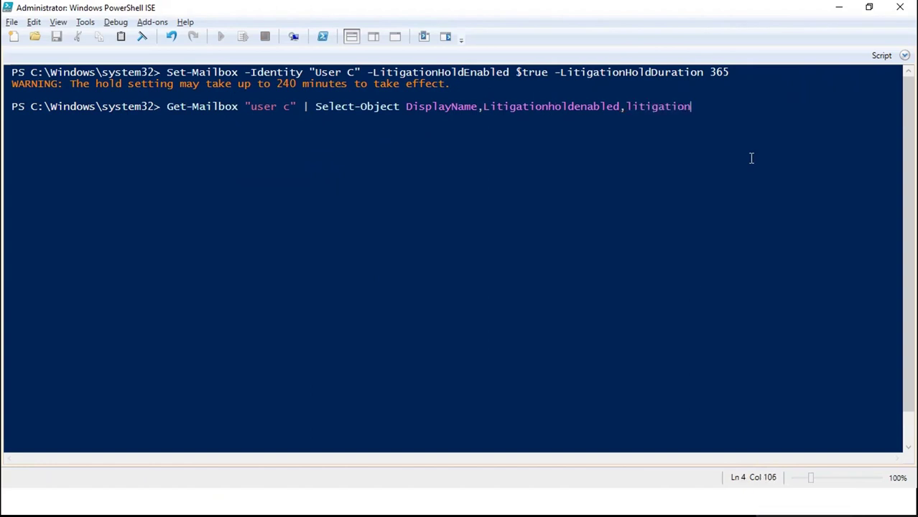
{"action": "type", "text": "holdduration"}
{"action": "key", "text": "Return"}
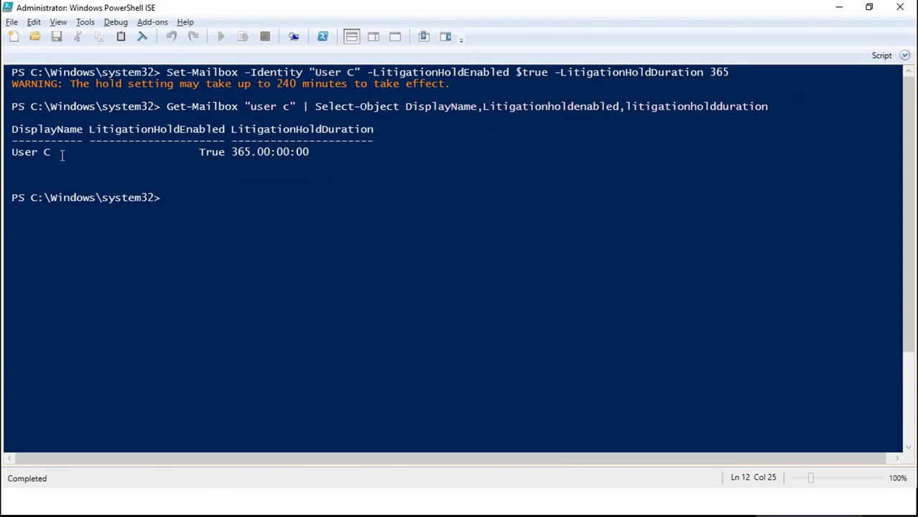
Step: Highlight User C's results: hold enabled True and duration 365 days
{"action": "left_click_drag", "start_coordinate": [63, 152], "coordinate": [10, 151]}
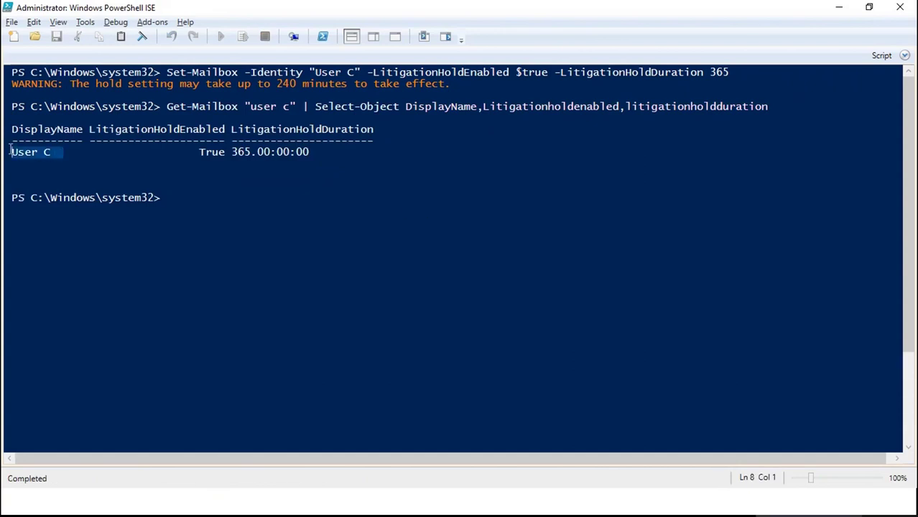
{"action": "left_click", "coordinate": [95, 132]}
{"action": "left_click_drag", "start_coordinate": [95, 132], "coordinate": [374, 131]}
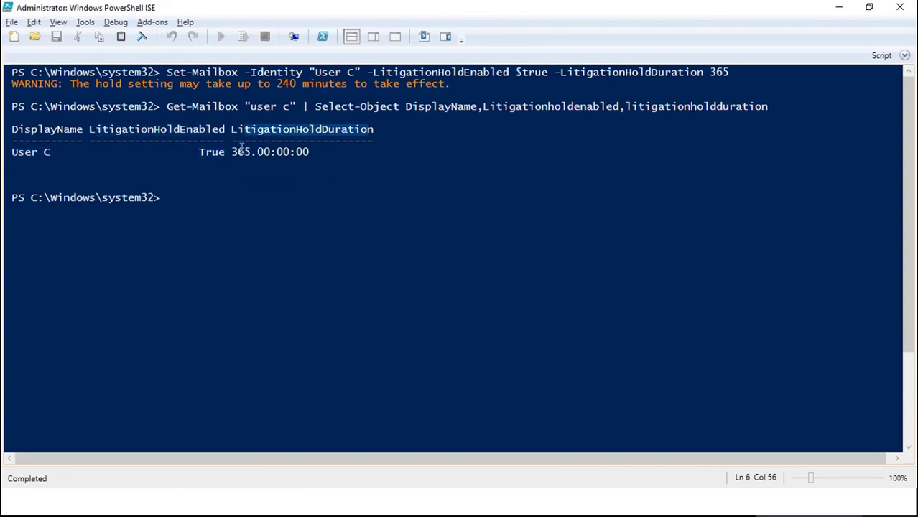
{"action": "left_click_drag", "start_coordinate": [231, 152], "coordinate": [255, 153]}
{"action": "left_click", "coordinate": [182, 197]}
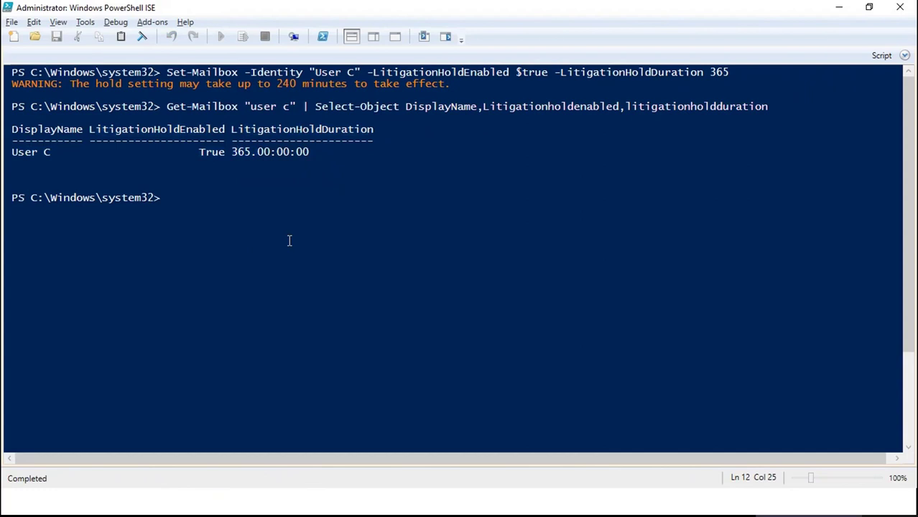
Step: Run Get-Mailbox | Select-Object with the copied DisplayName, LitigationHoldEnabled, LitigationHoldDuration properties
{"action": "type", "text": "get-mailbox"}
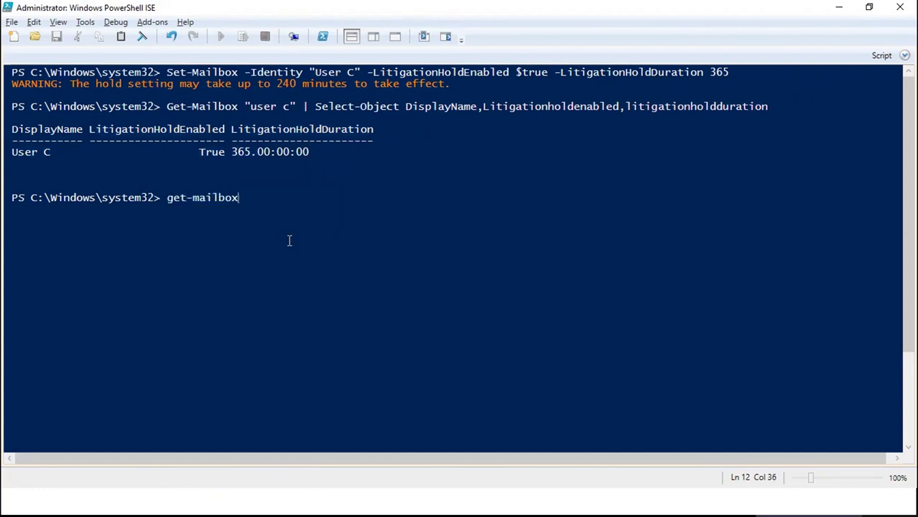
{"action": "key", "text": "Tab"}
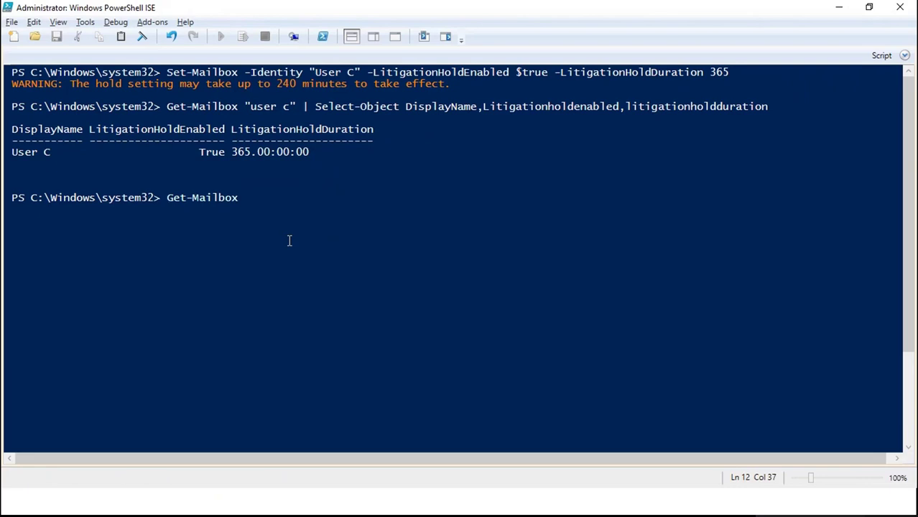
{"action": "type", "text": "| select-obj"}
{"action": "key", "text": "Tab"}
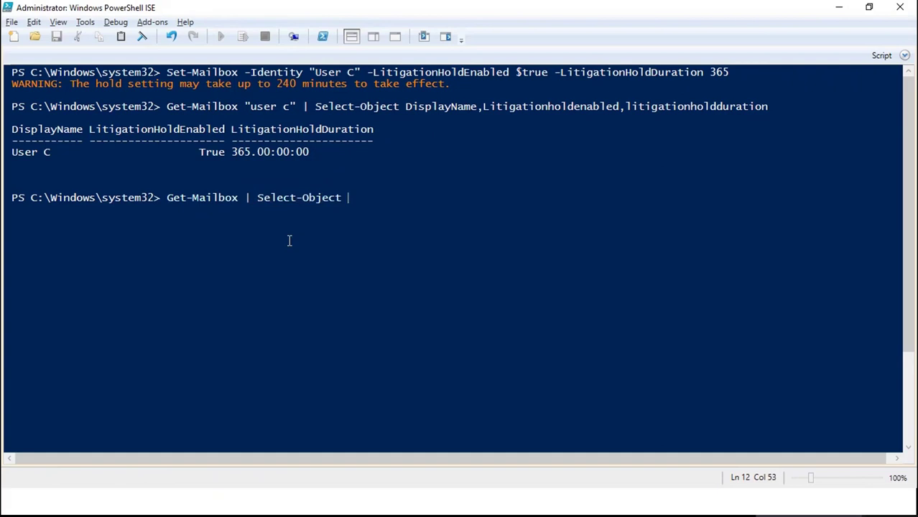
{"action": "left_click_drag", "start_coordinate": [405, 106], "coordinate": [770, 113]}
{"action": "key", "text": "ctrl+c"}
{"action": "left_click", "coordinate": [375, 206]}
{"action": "key", "text": "ctrl+v"}
{"action": "key", "text": "Return"}
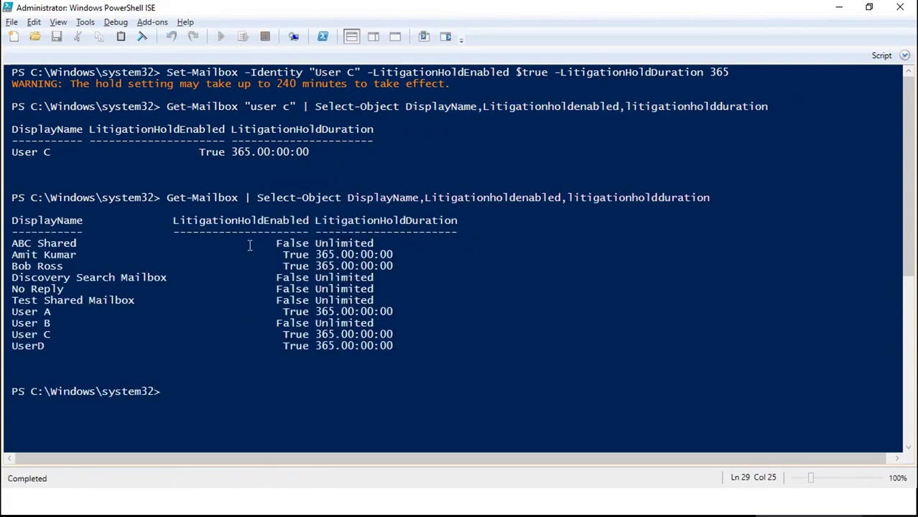
Step: Highlight the mailbox rows and their True / 365-day hold values in the results
{"action": "left_click_drag", "start_coordinate": [13, 242], "coordinate": [56, 345]}
{"action": "left_click", "coordinate": [56, 345]}
{"action": "left_click", "coordinate": [286, 243]}
{"action": "left_click_drag", "start_coordinate": [286, 243], "coordinate": [314, 345]}
{"action": "left_click", "coordinate": [300, 269]}
{"action": "left_click_drag", "start_coordinate": [282, 254], "coordinate": [310, 243]}
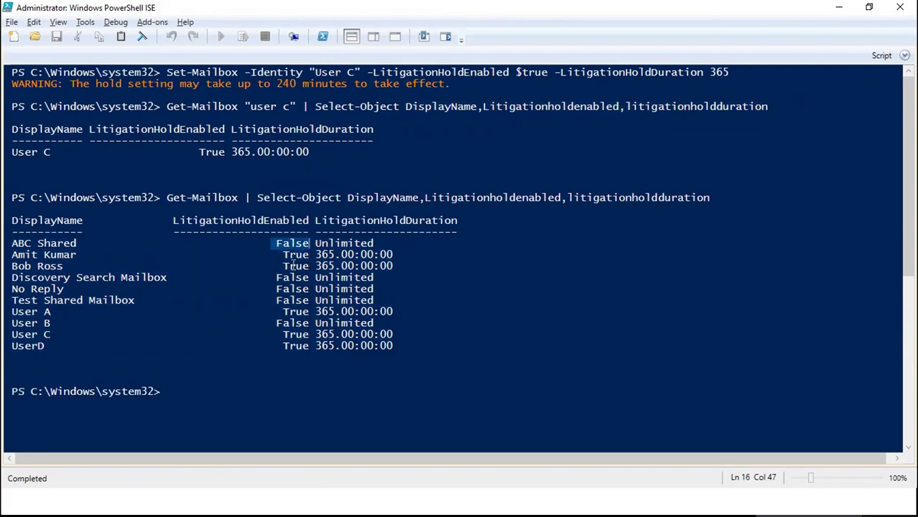
{"action": "left_click_drag", "start_coordinate": [316, 255], "coordinate": [324, 248]}
{"action": "left_click", "coordinate": [329, 255]}
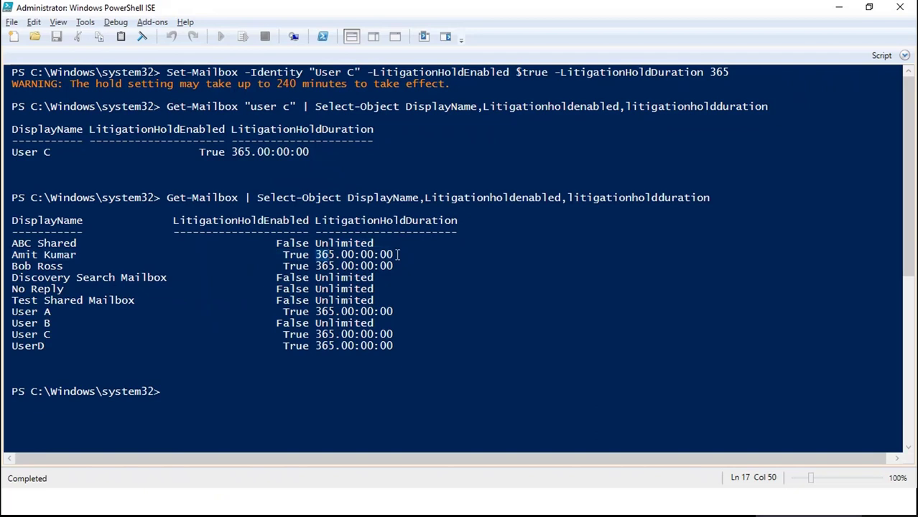
{"action": "left_click", "coordinate": [398, 255]}
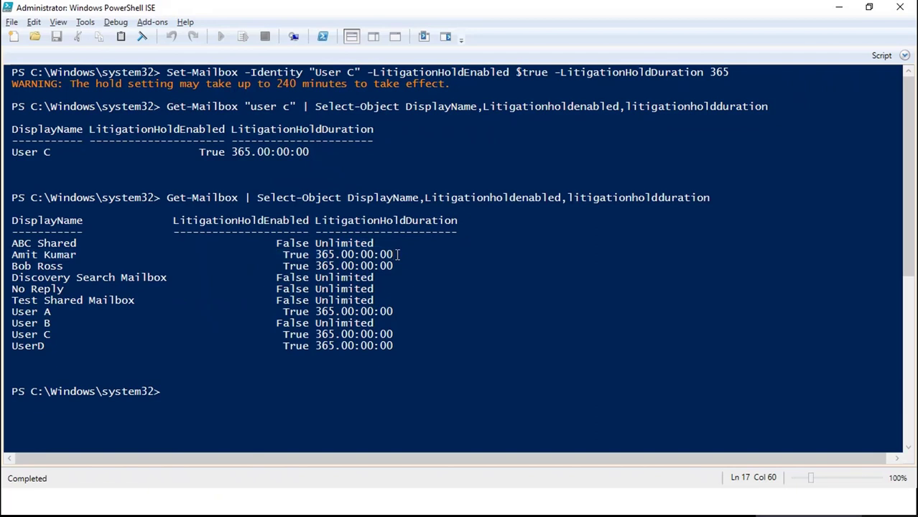